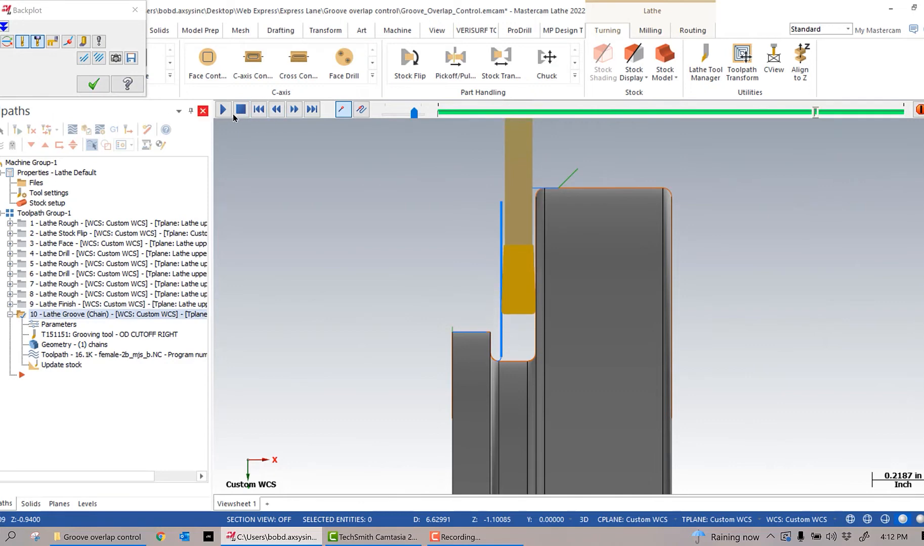
# Close the backplot of operation 10 Lathe Groove (Chain) with the green check.
pyautogui.click(93, 84)
pyautogui.doubleClick(58, 325)
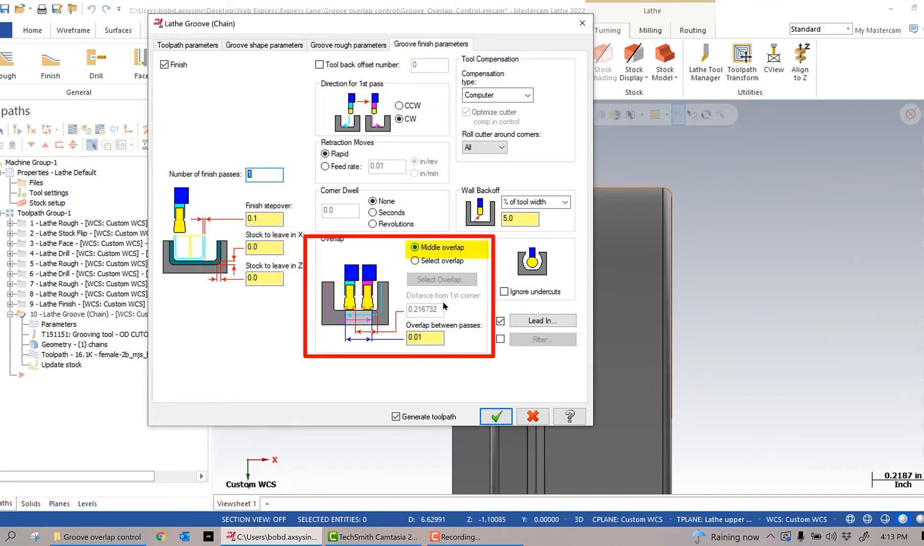
pyautogui.click(433, 339)
pyautogui.click(532, 417)
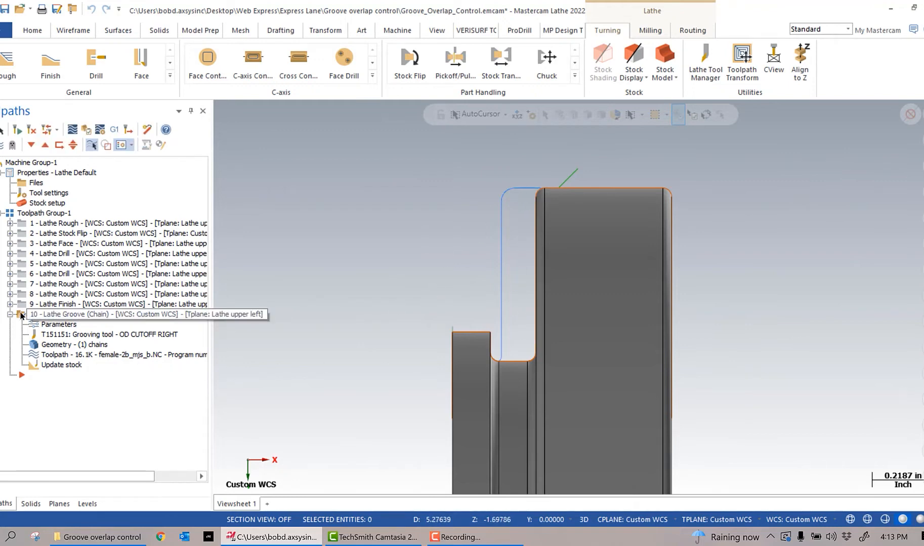
# Copy groove operation 10 after itself as operation 11 and switch its finish to Select overlap.
pyautogui.moveTo(21, 315); pyautogui.dragTo(46, 400, button='right')
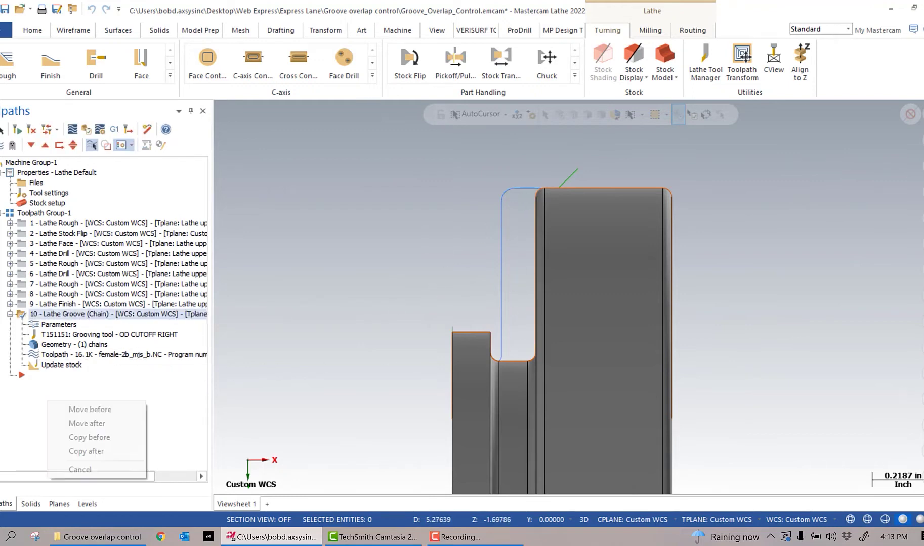
pyautogui.click(81, 452)
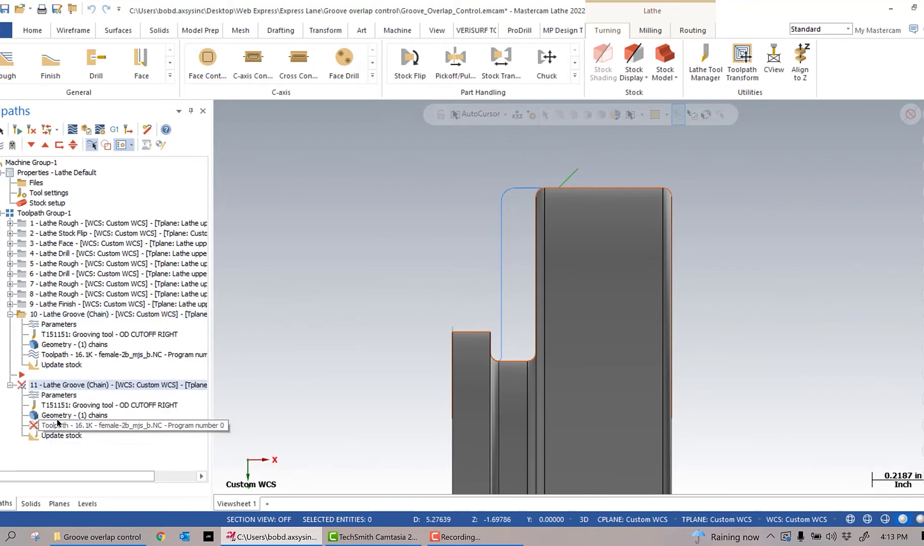
pyautogui.click(41, 395)
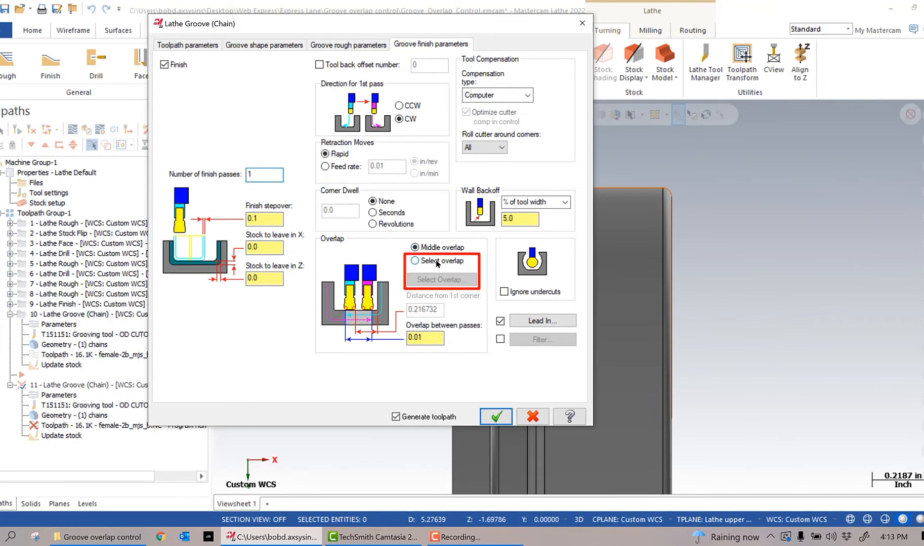
pyautogui.click(414, 261)
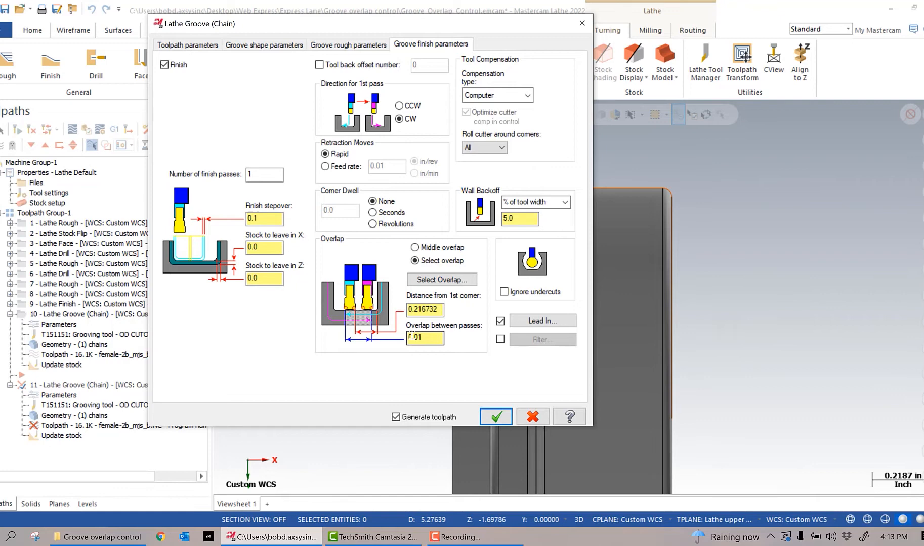
# Pick the first and second finish-cut endpoints in the groove as the overlap (0.236035, 0.005628).
pyautogui.click(449, 283)
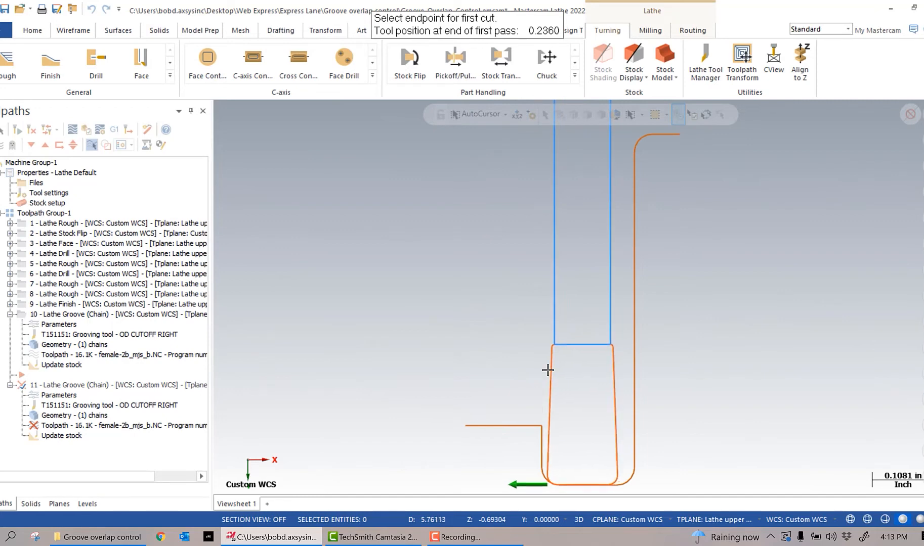
pyautogui.click(548, 370)
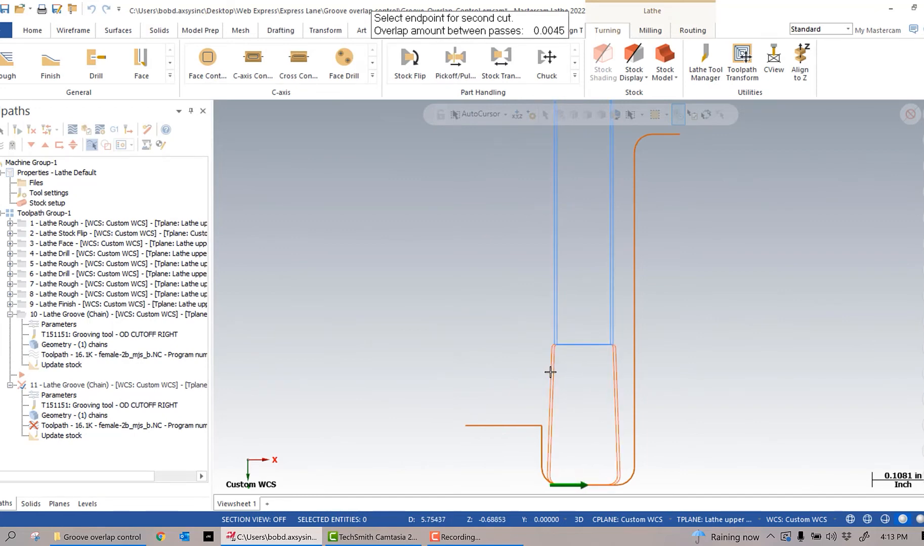
pyautogui.click(550, 373)
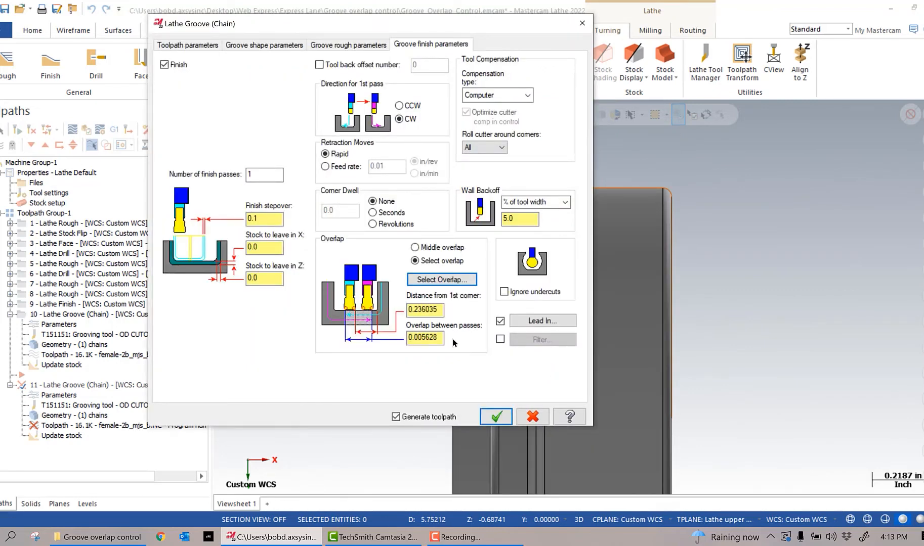
# Enable Lead In for the finish passes and accept the parameters to regenerate operation 11.
pyautogui.click(537, 320)
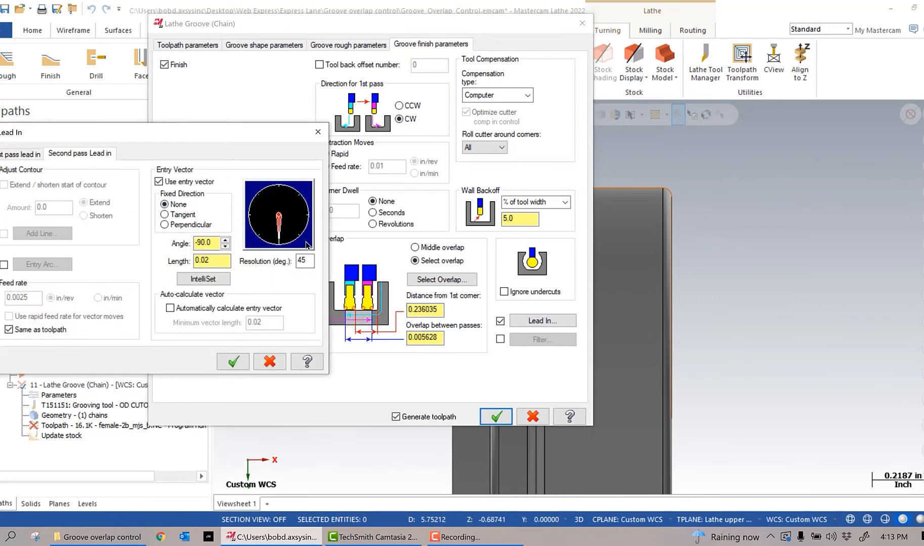
pyautogui.click(233, 362)
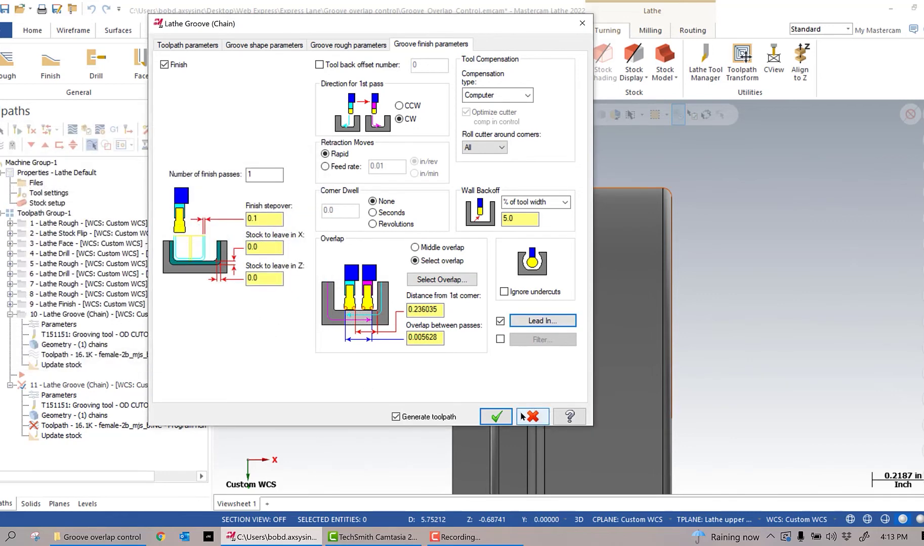
pyautogui.click(495, 416)
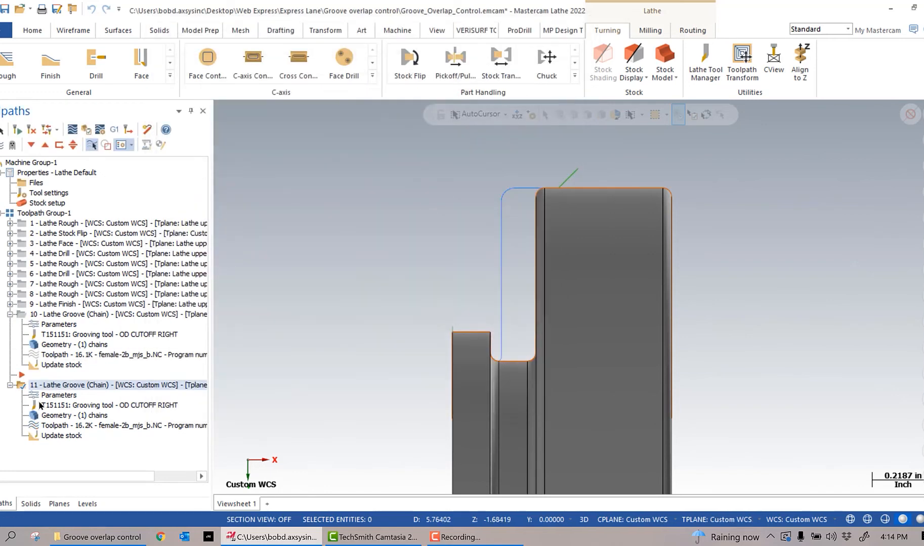
pyautogui.click(32, 420)
pyautogui.hotkey('alt', 'b')
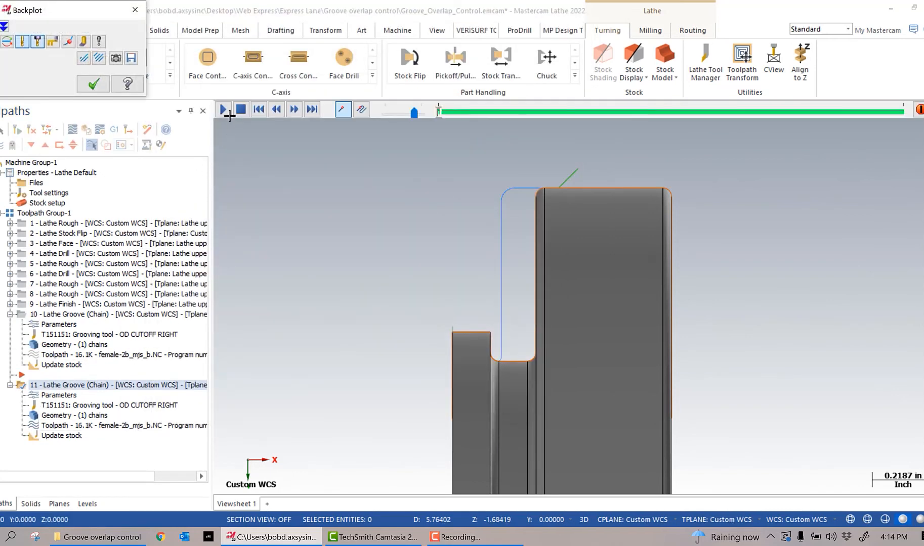
pyautogui.click(224, 108)
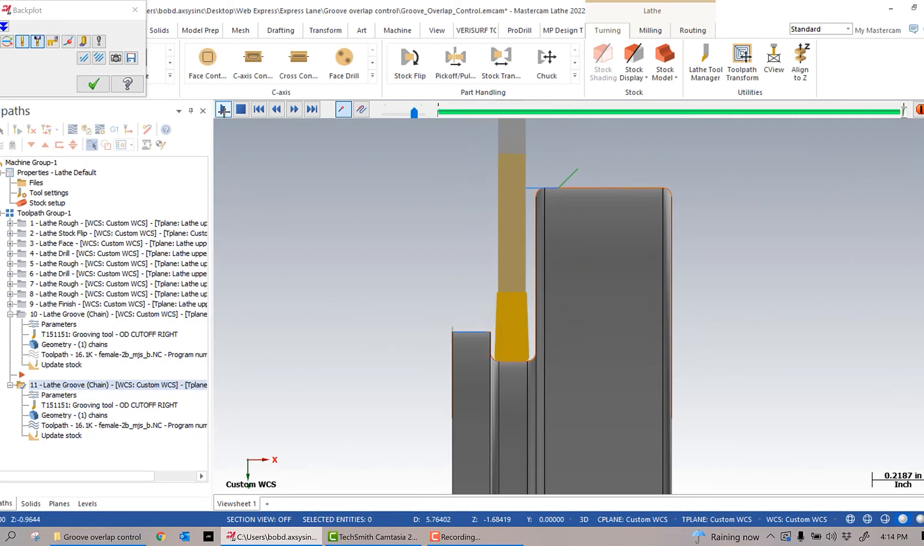
pyautogui.click(95, 85)
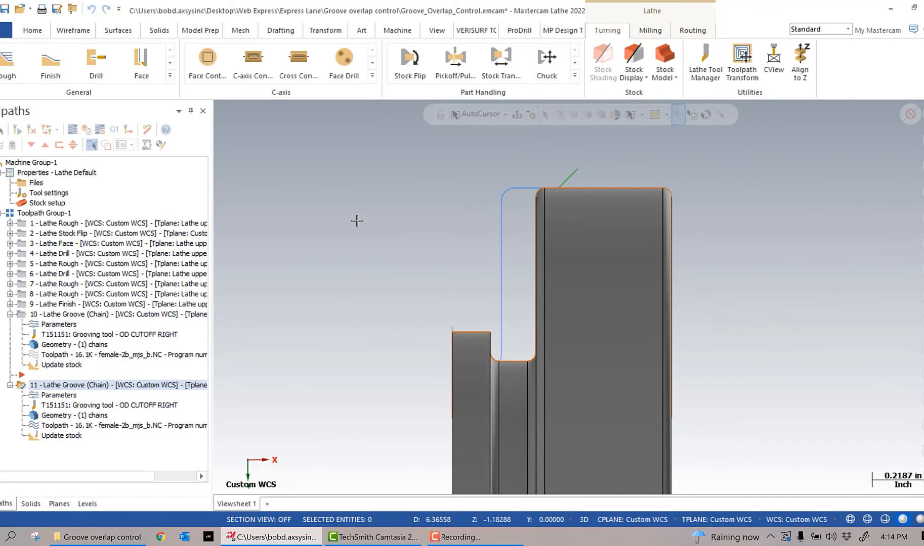